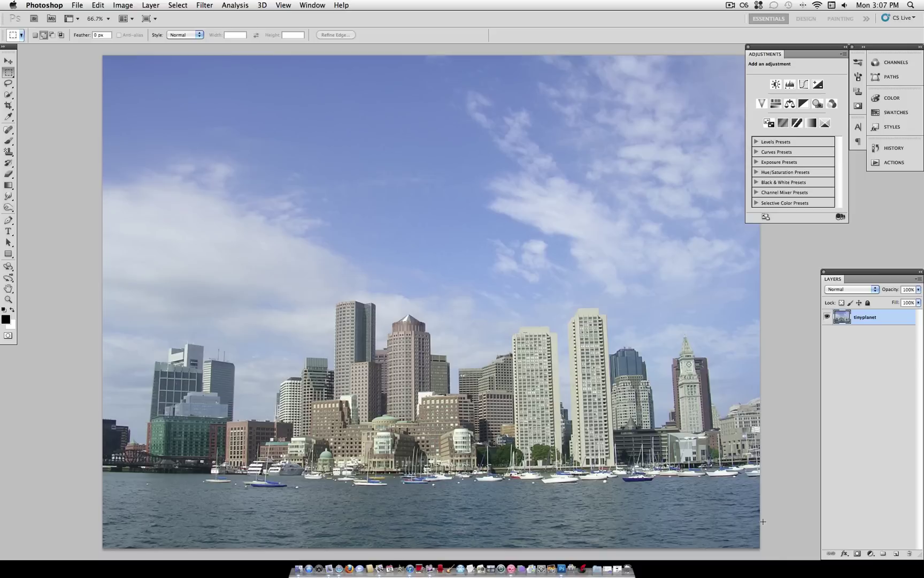
# Step: Select thin strips along the photo's right and left edges, then deselect them
pyautogui.hscroll(2, 772, 539)
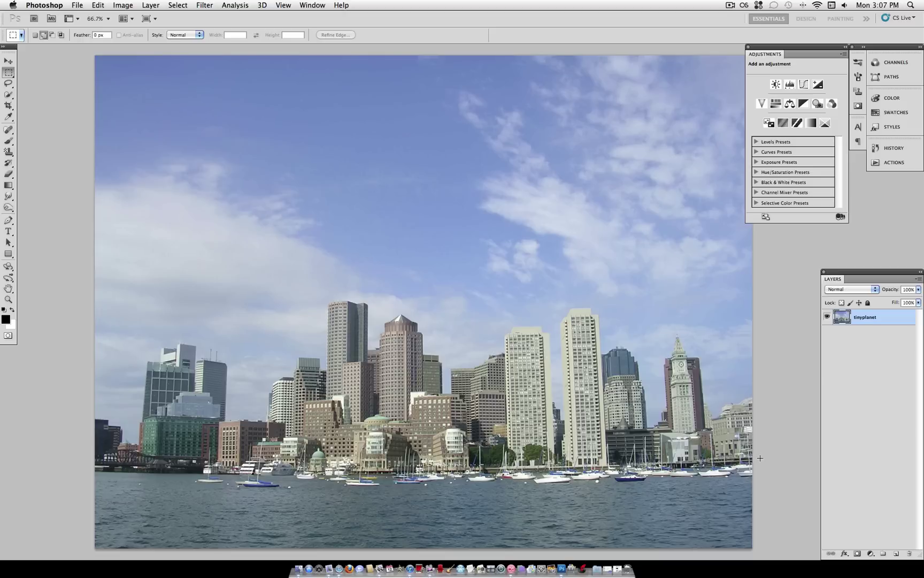
pyautogui.moveTo(764, 478); pyautogui.dragTo(739, 373)
pyautogui.moveTo(108, 484); pyautogui.dragTo(94, 375)
pyautogui.rightClick(193, 363)
pyautogui.click(214, 371)
# Step: In Image Size, unlink proportions and set the height to 2048 px
pyautogui.click(129, 4)
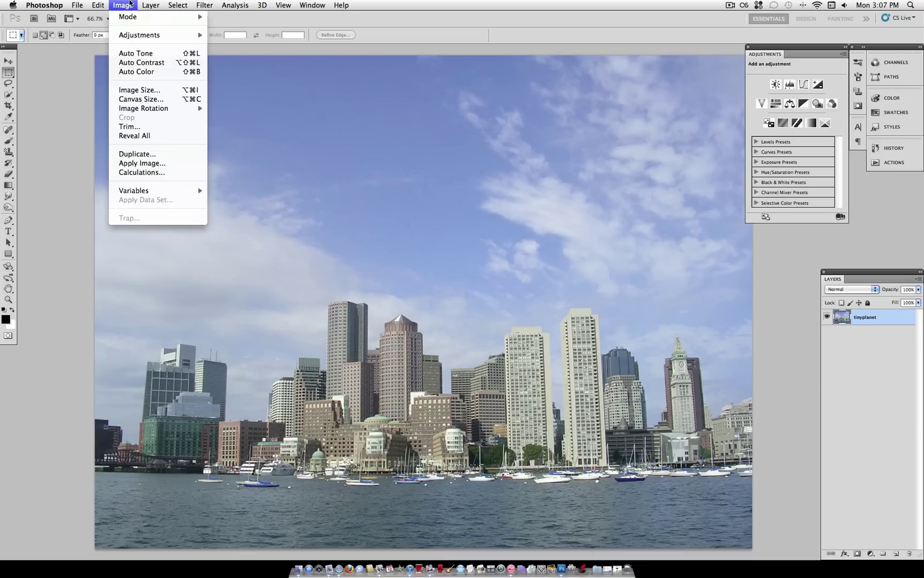
pyautogui.click(151, 91)
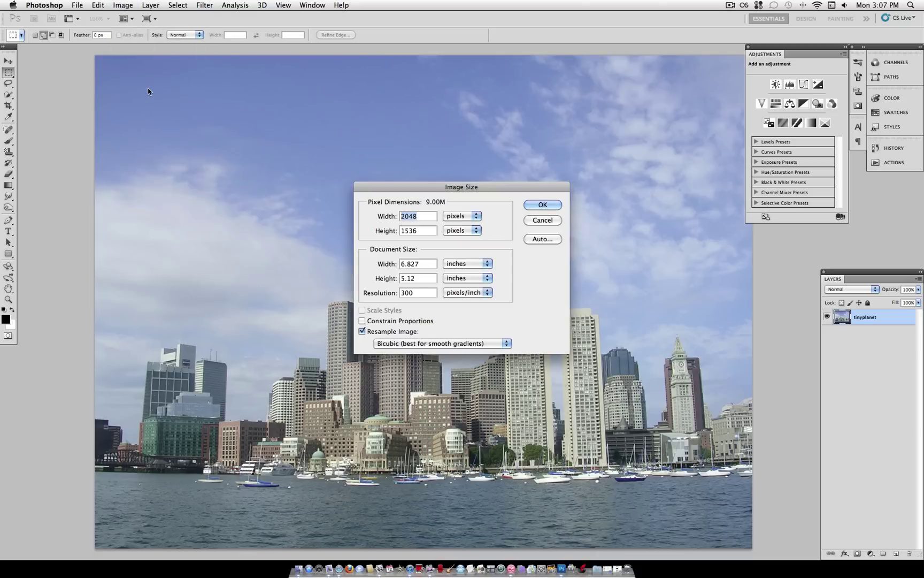
pyautogui.click(362, 321)
pyautogui.press('Tab')
pyautogui.write('2048')
pyautogui.click(541, 206)
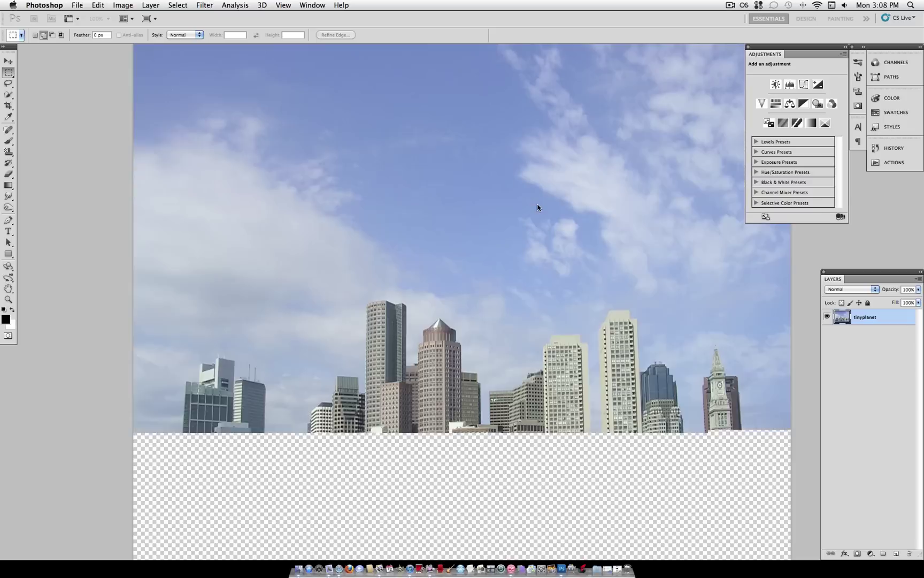
# Step: View the stretched square image at 50% zoom
pyautogui.scroll(-2, 521, 208)
pyautogui.hscroll(2, 522, 207)
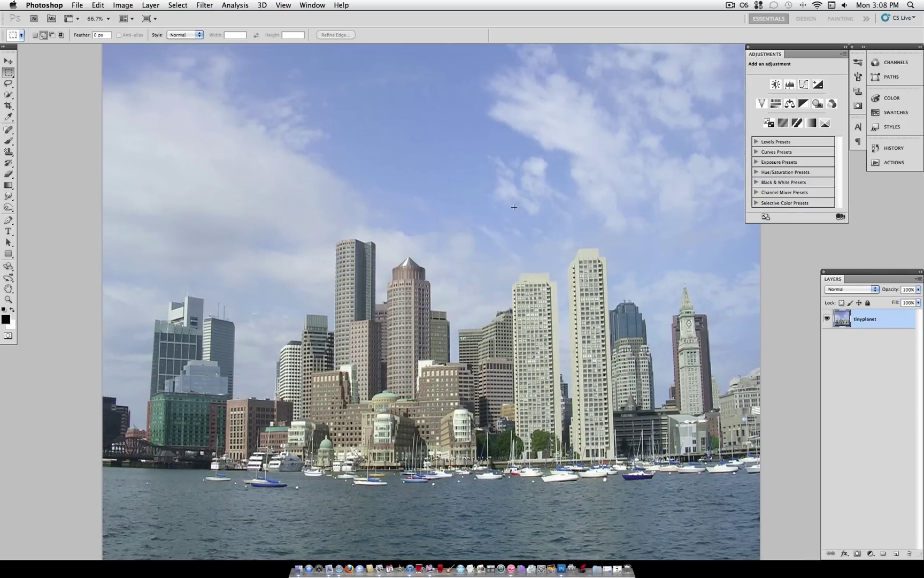
pyautogui.click(108, 19)
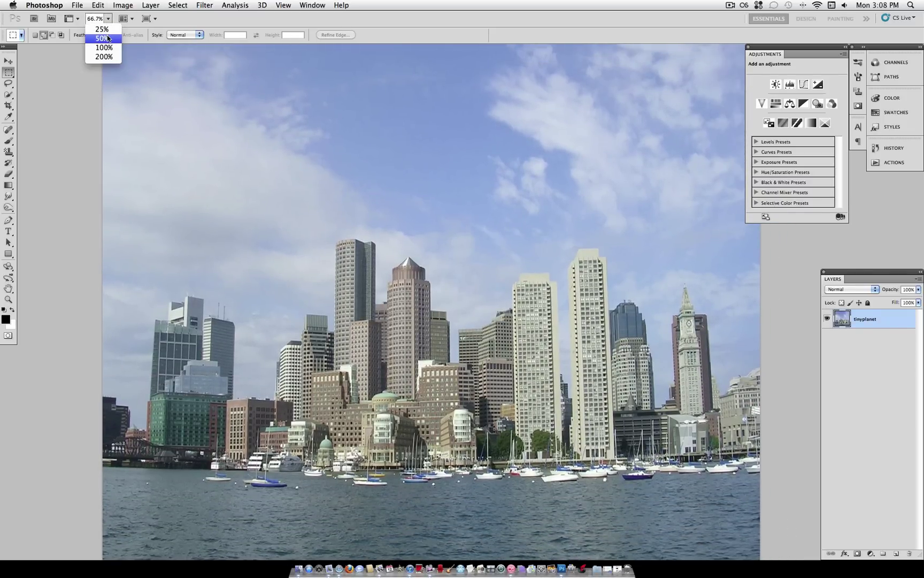
pyautogui.click(102, 39)
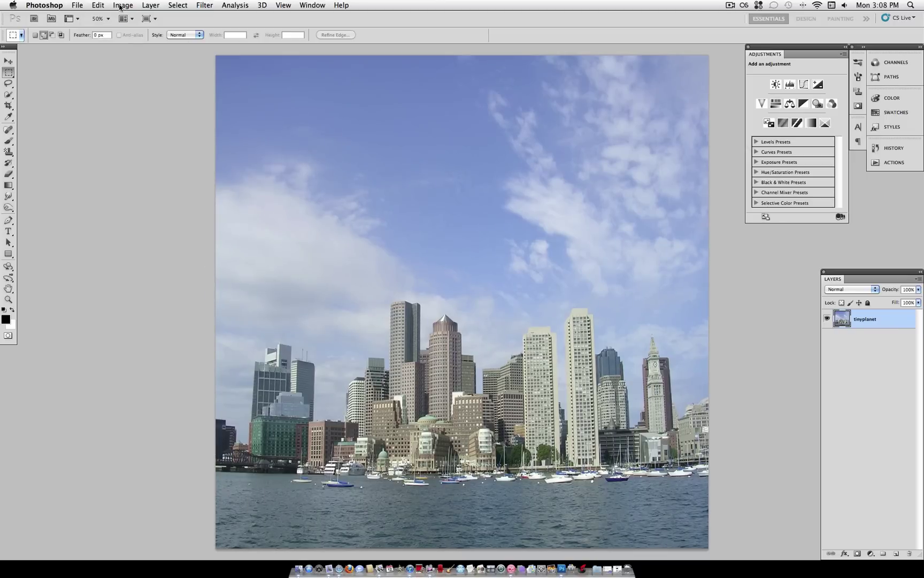
# Step: Apply Edit > Transform > Flip Vertical so the water sits at the top
pyautogui.click(101, 5)
pyautogui.moveTo(163, 221)
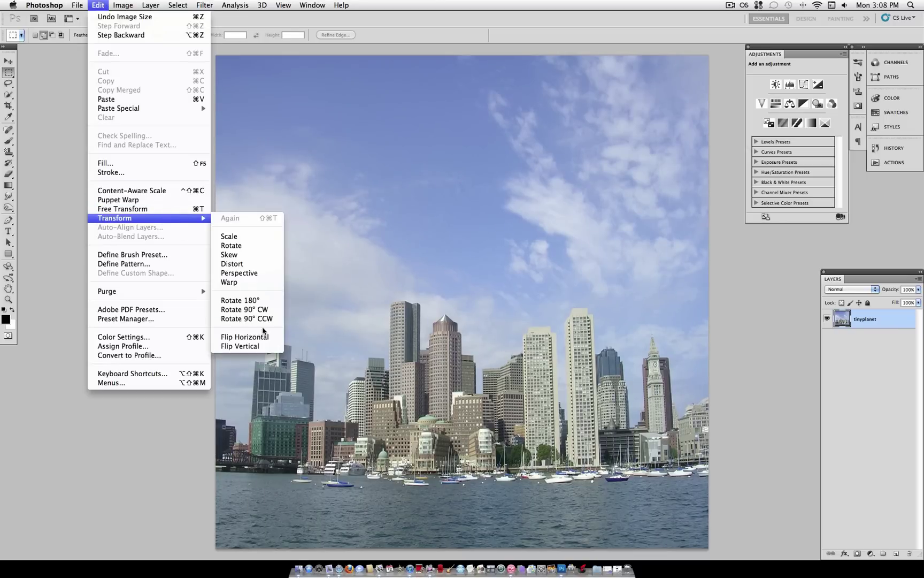
pyautogui.click(268, 345)
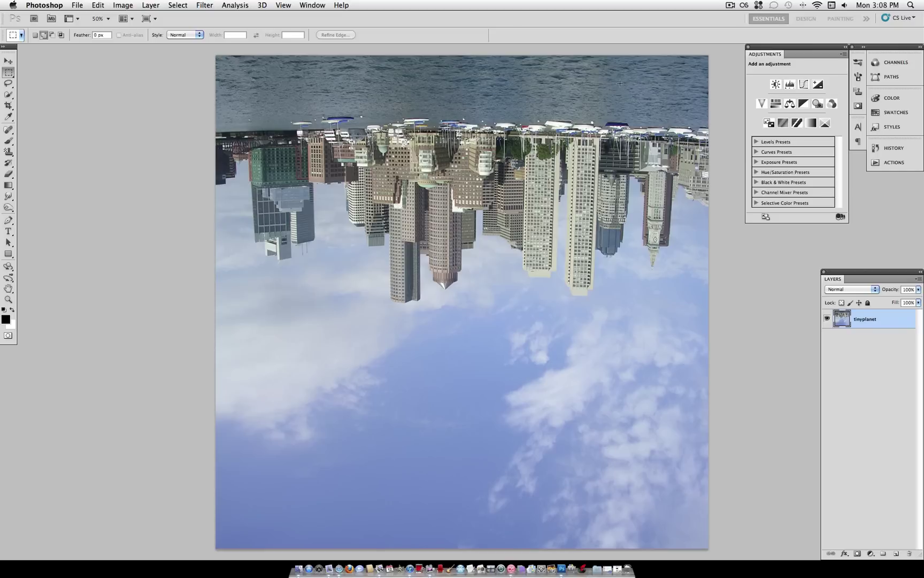
pyautogui.hscroll(2, 619, 83)
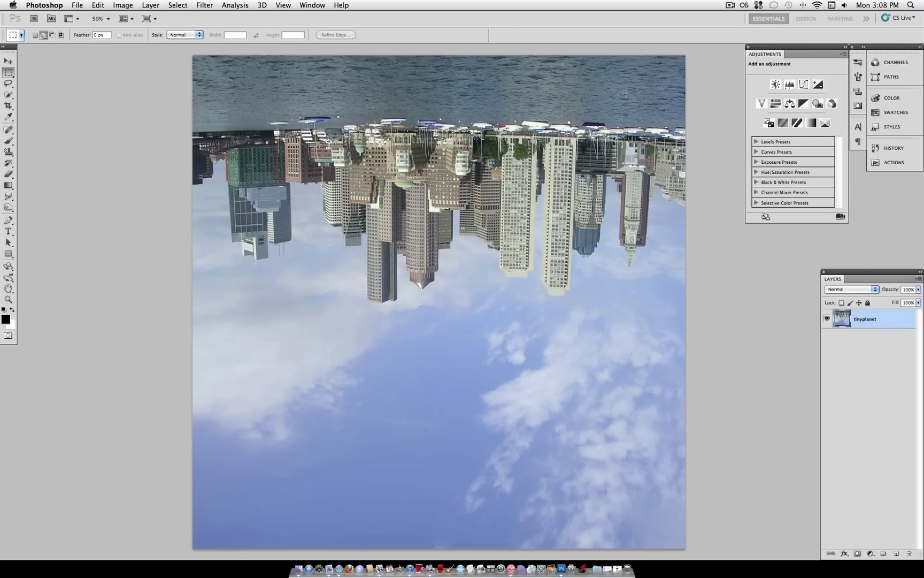
# Step: Apply the Polar Coordinates filter with Rectangular to Polar to form the tiny planet
pyautogui.click(205, 6)
pyautogui.moveTo(248, 132)
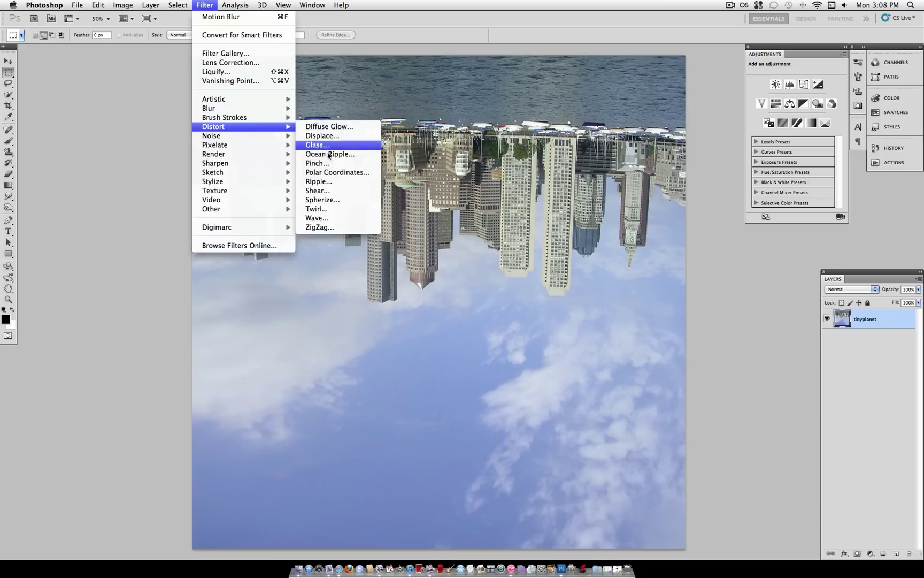
pyautogui.click(329, 172)
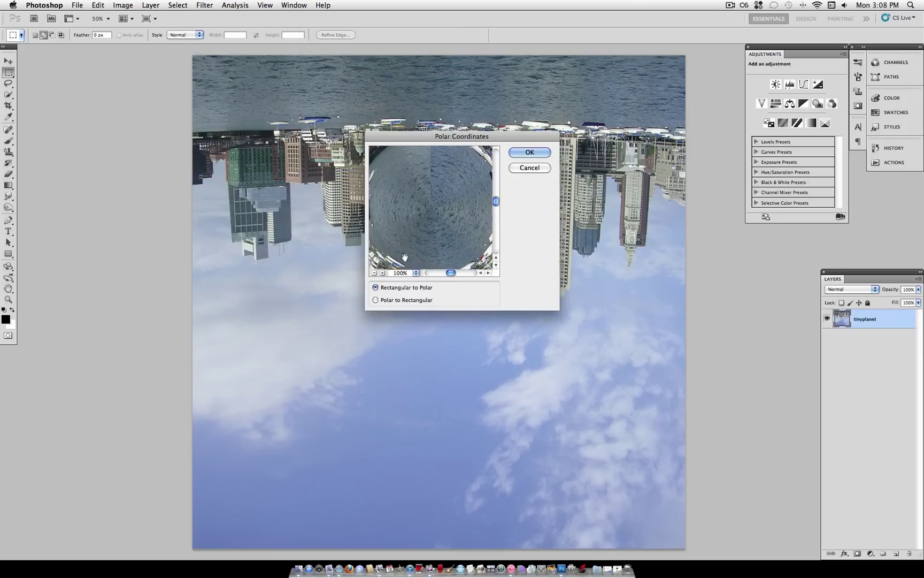
pyautogui.click(541, 153)
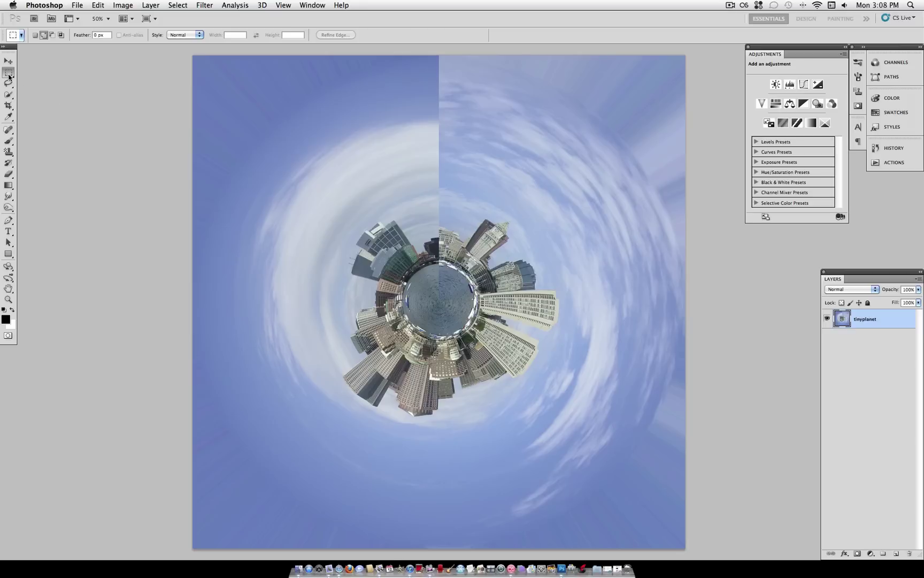
# Step: Marquee a narrow strip over the vertical seam, then deselect it
pyautogui.moveTo(429, 48); pyautogui.dragTo(447, 276)
pyautogui.moveTo(446, 353); pyautogui.dragTo(447, 492)
pyautogui.scroll(-2, 545, 292)
pyautogui.scroll(-5, 544, 292)
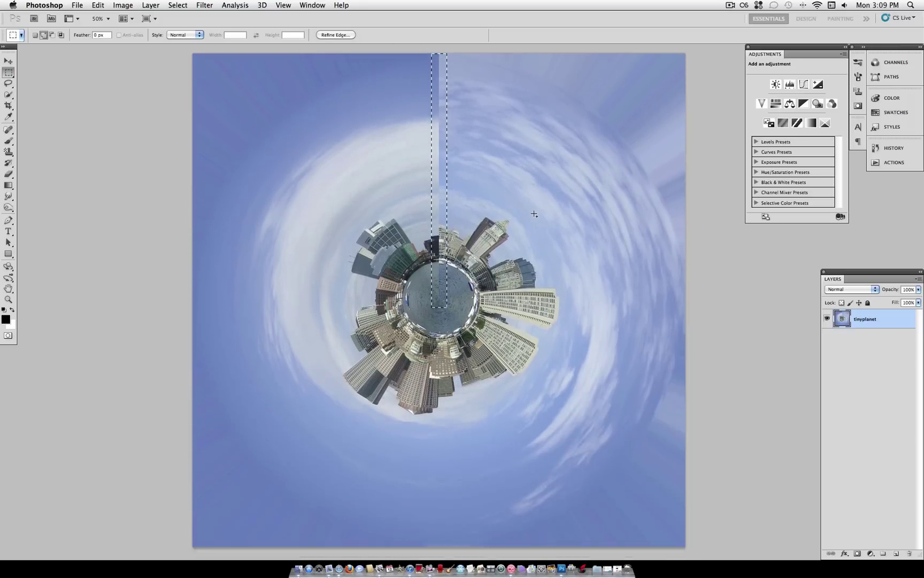
pyautogui.rightClick(534, 207)
pyautogui.click(541, 209)
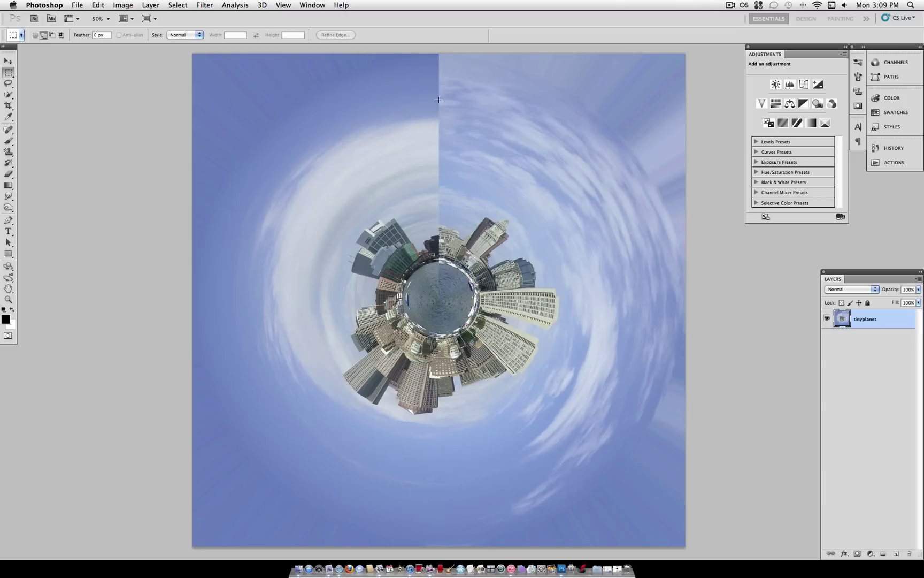
# Step: Crop the image to a square drawn tightly around the planet
pyautogui.click(8, 105)
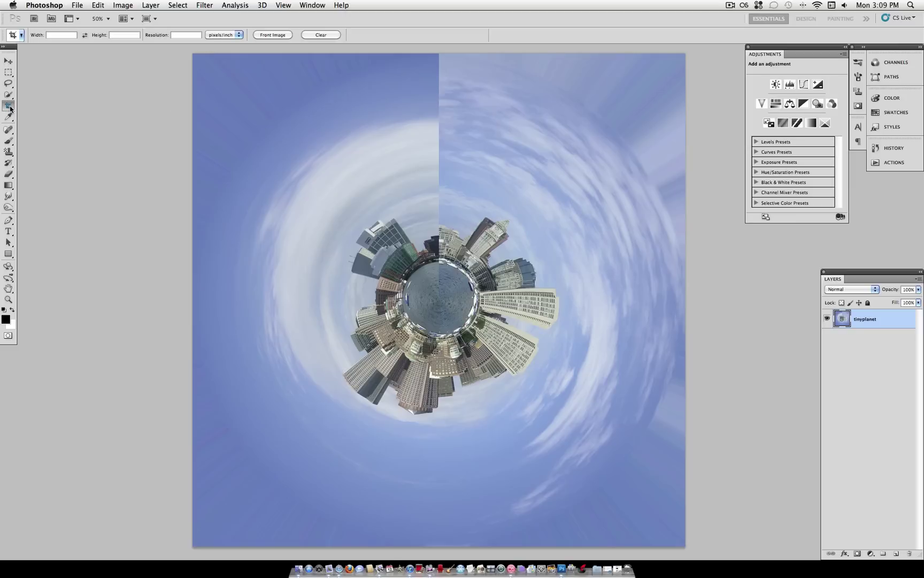
pyautogui.moveTo(8, 105); pyautogui.dragTo(24, 109)
pyautogui.moveTo(263, 130); pyautogui.dragTo(615, 470)
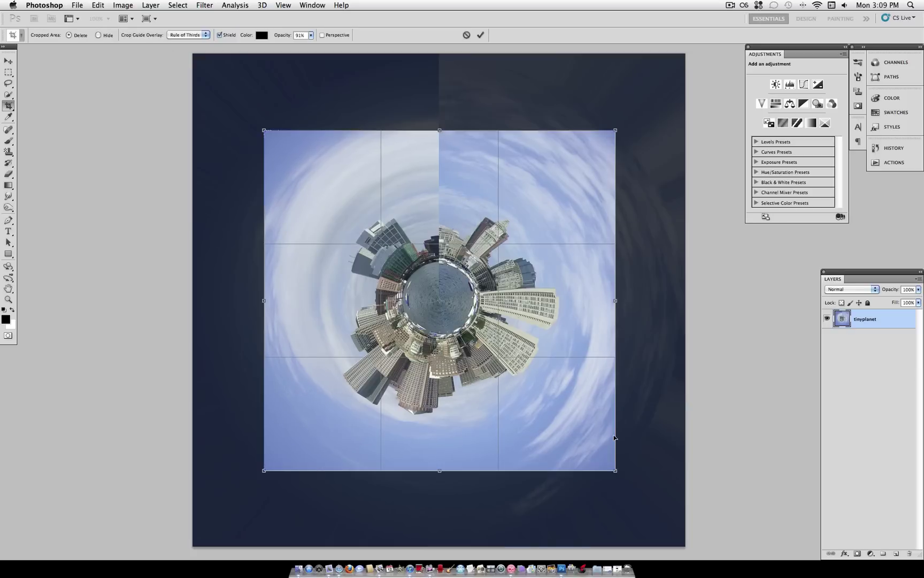
pyautogui.rightClick(541, 218)
pyautogui.click(549, 214)
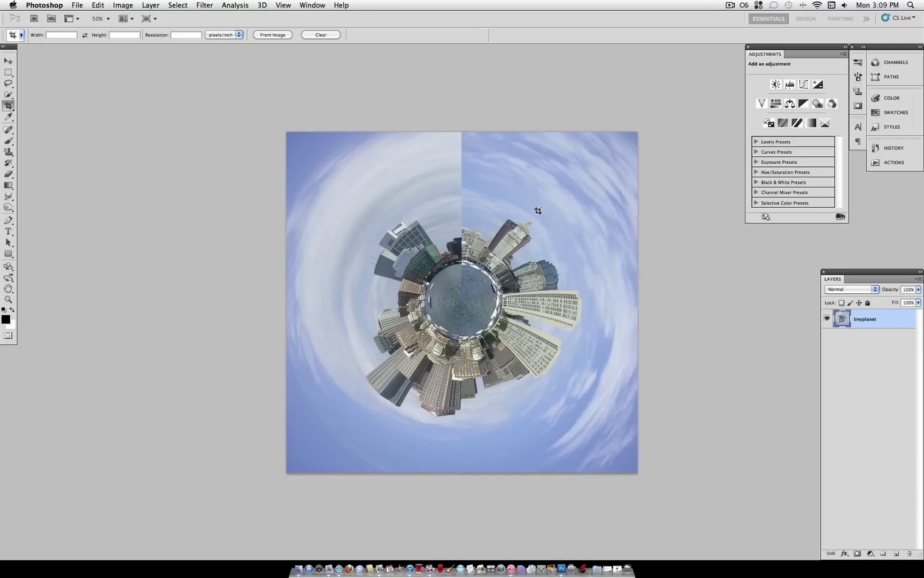
# Step: Set the view zoom to 100%
pyautogui.click(107, 19)
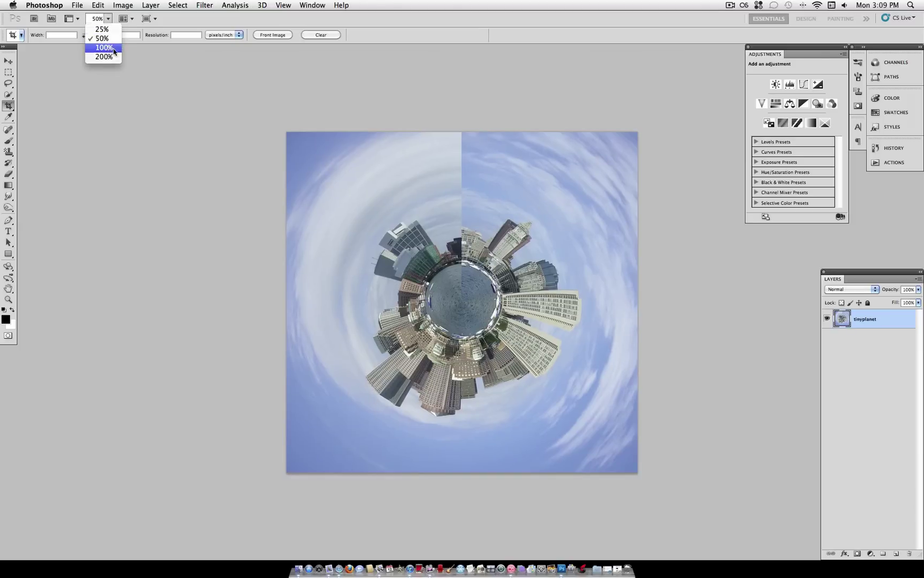
pyautogui.press('Return')
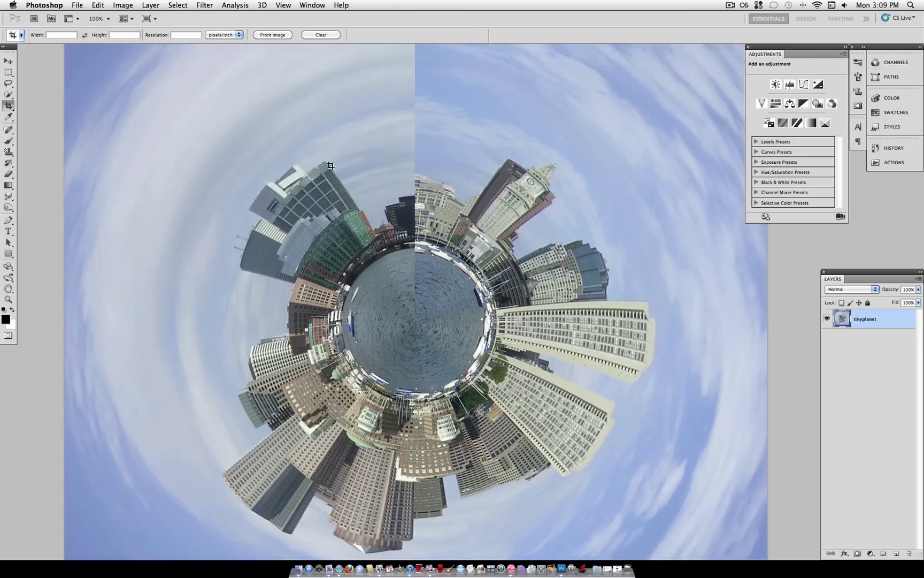
pyautogui.scroll(5, 331, 165)
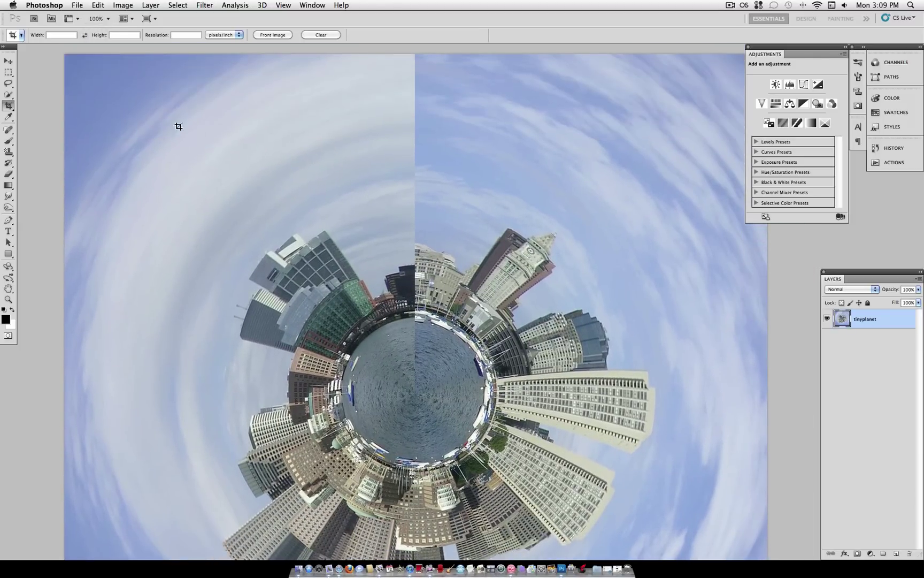
# Step: Select a narrow strip along the seam and feather it by 10 pixels
pyautogui.click(8, 72)
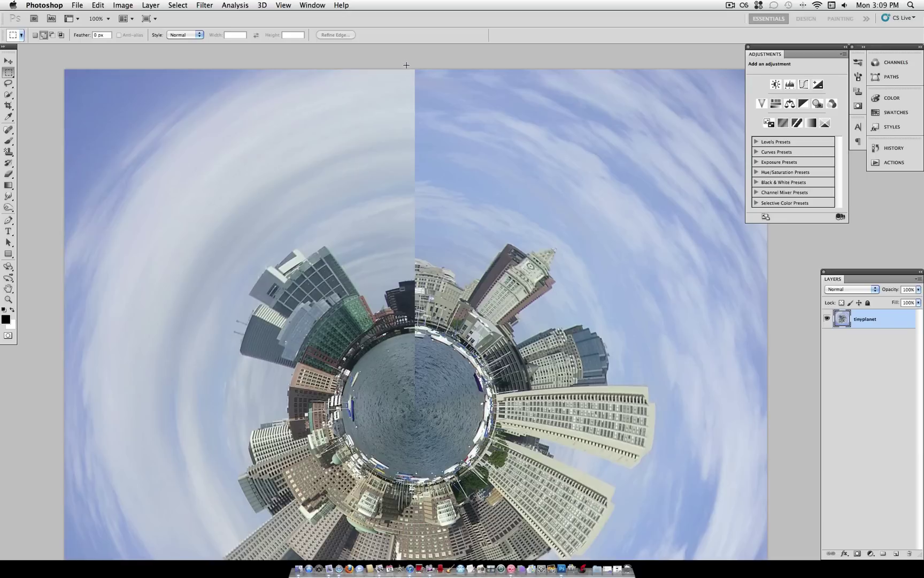
pyautogui.moveTo(409, 69); pyautogui.dragTo(426, 421)
pyautogui.rightClick(415, 155)
pyautogui.click(435, 178)
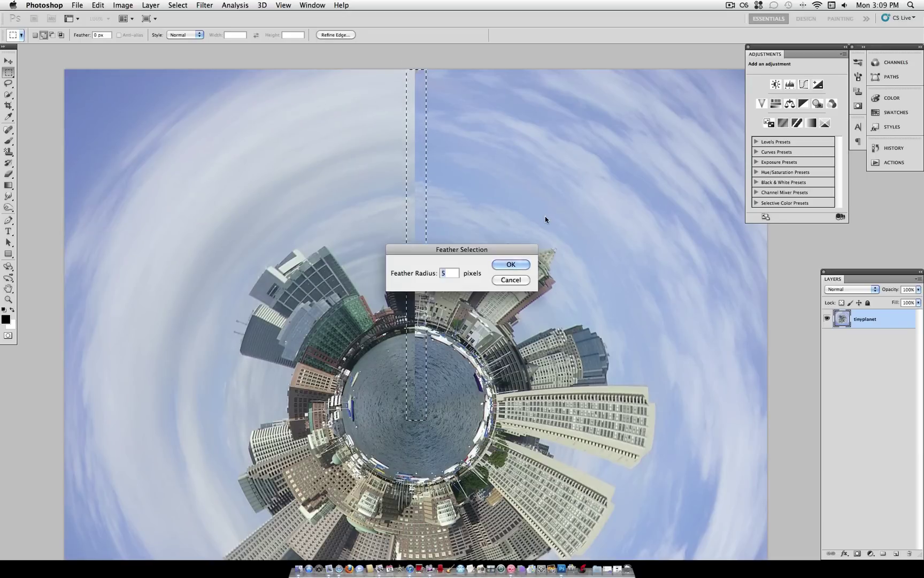
pyautogui.write('10')
pyautogui.press('Return')
# Step: Apply a horizontal Motion Blur of distance 51 to the strip, deselect, and compare before/after
pyautogui.click(205, 4)
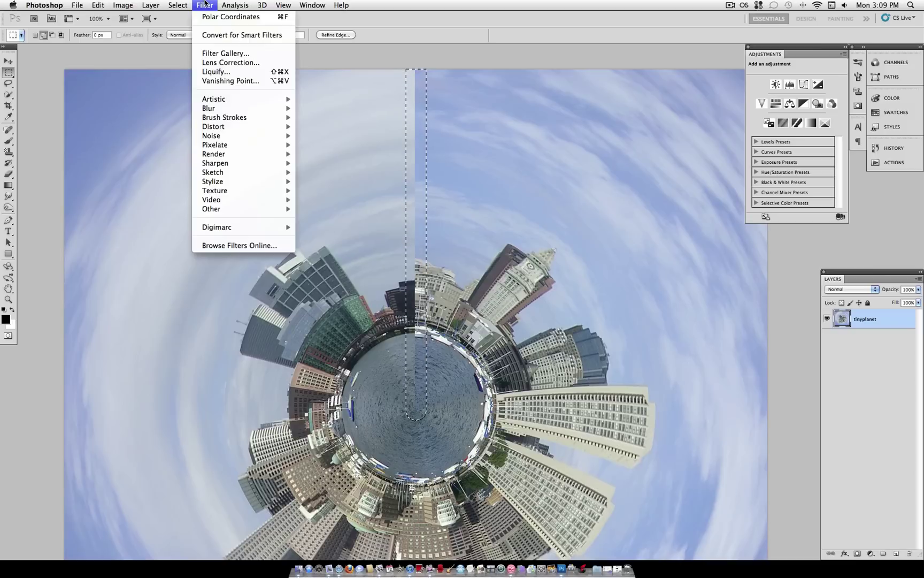
pyautogui.moveTo(235, 109)
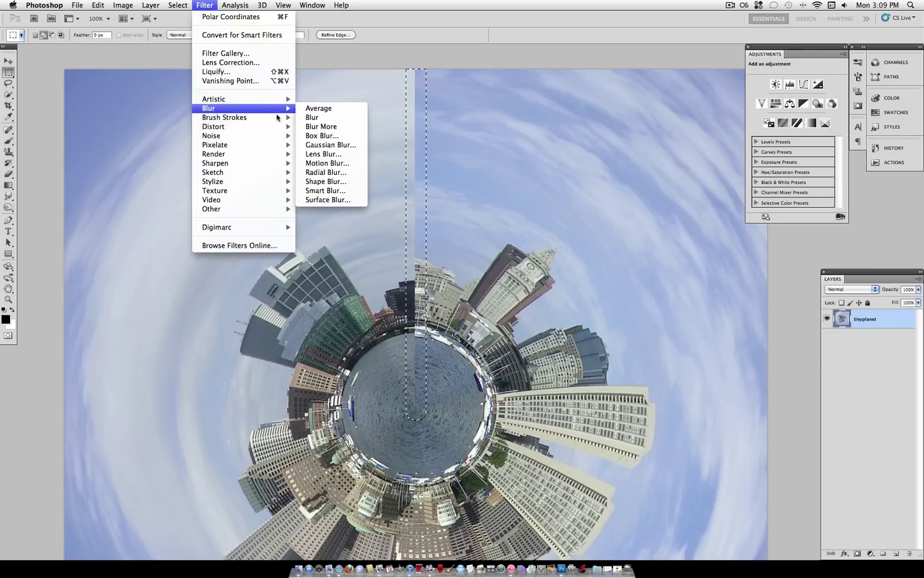
pyautogui.click(336, 163)
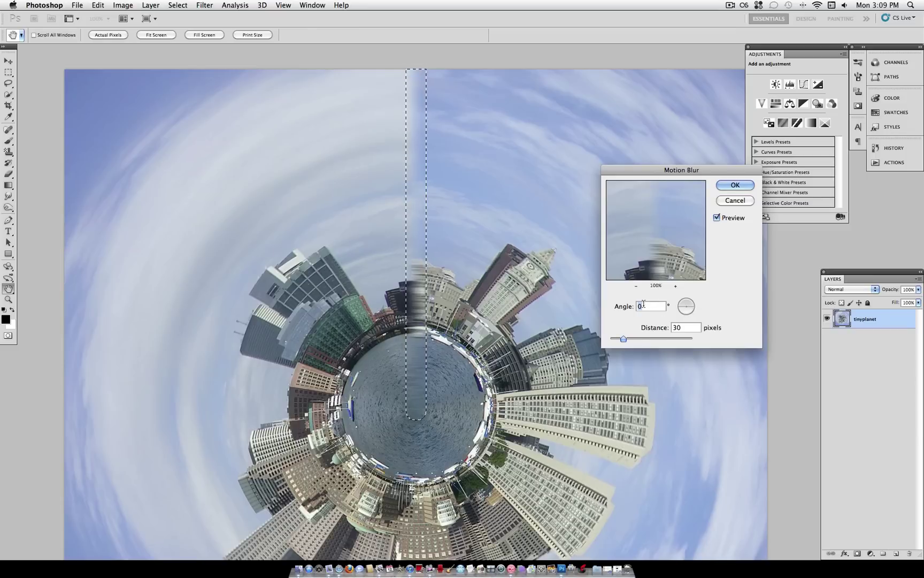
pyautogui.moveTo(623, 339)
pyautogui.mouseDown()
pyautogui.moveTo(632, 342)
pyautogui.moveTo(623, 342)
pyautogui.mouseUp()
pyautogui.click(734, 185)
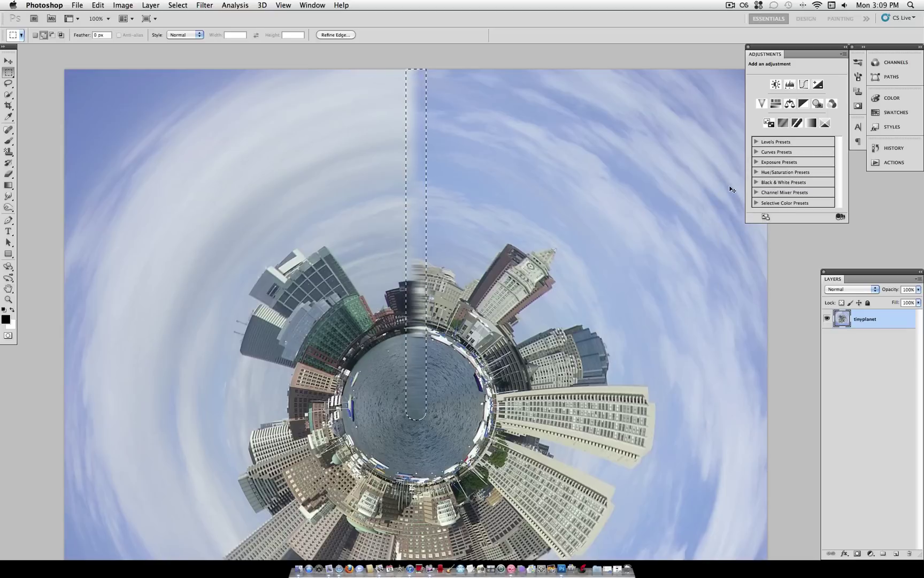
pyautogui.press('super+d')
pyautogui.scroll(-2, 642, 176)
pyautogui.press('super+z')
pyautogui.press('super+z')
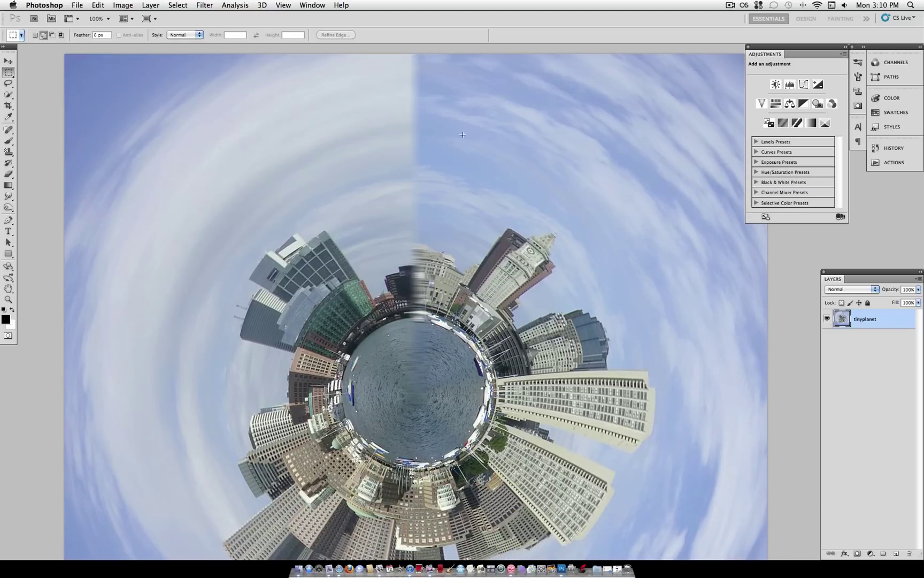
# Step: Fit the image in the window and flip it vertically, putting the tallest towers on top
pyautogui.press('super+alt+z')
pyautogui.press('super+alt+z')
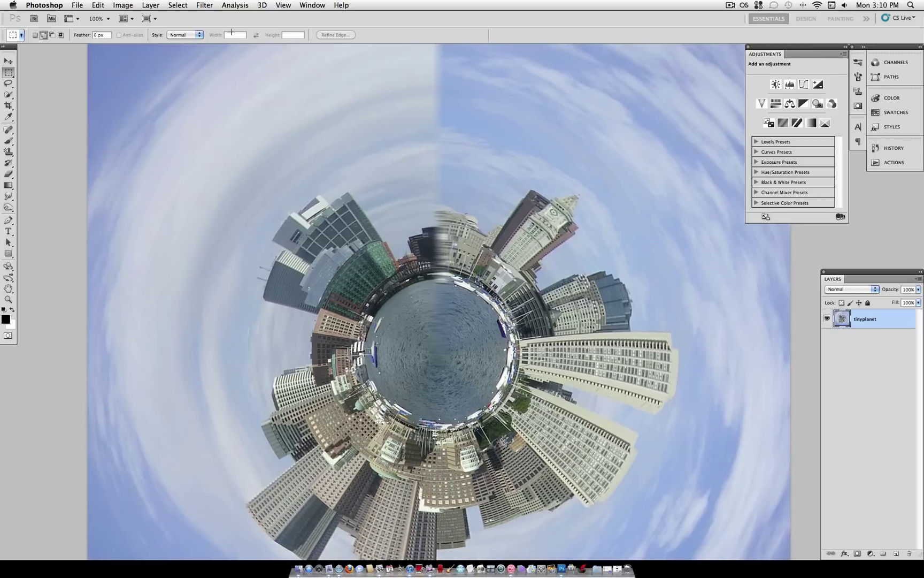
pyautogui.click(101, 5)
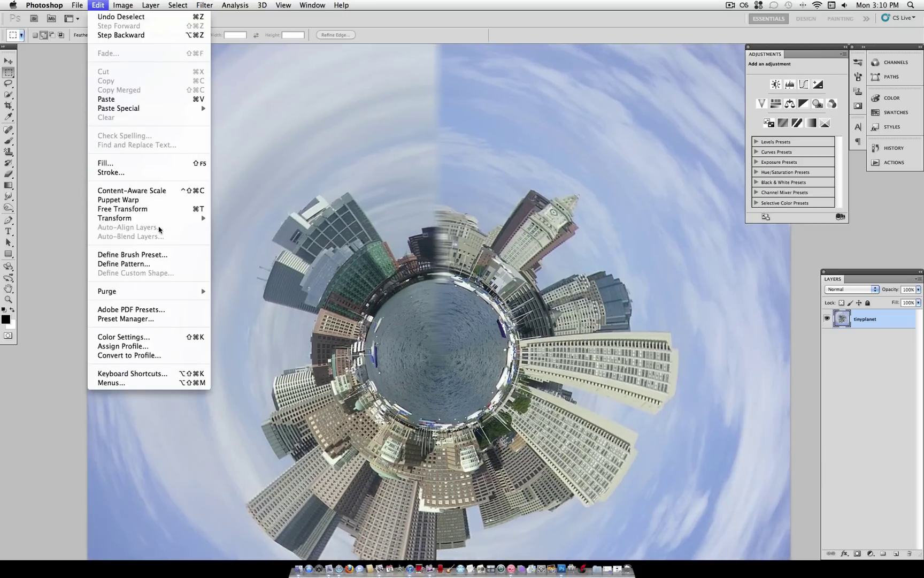
pyautogui.moveTo(166, 222)
pyautogui.click(244, 346)
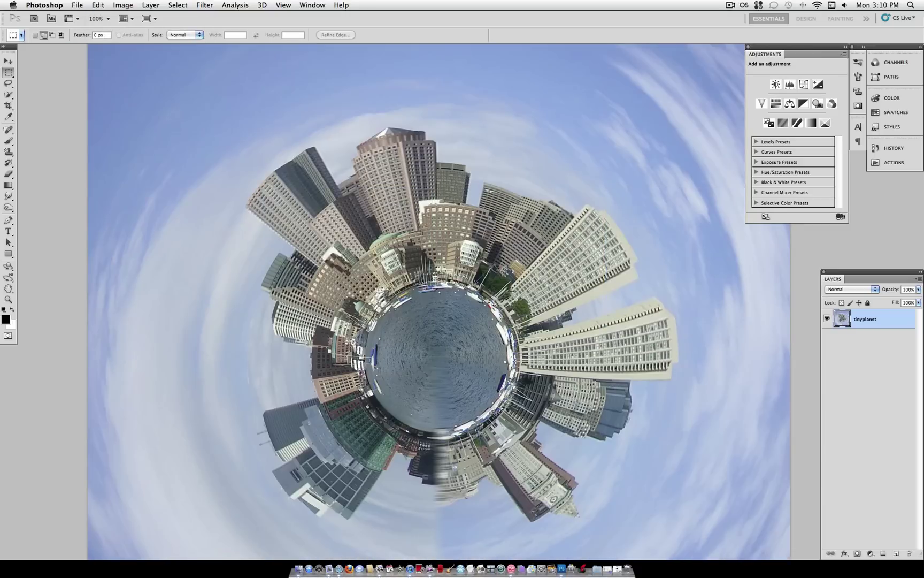
pyautogui.scroll(-2, 510, 291)
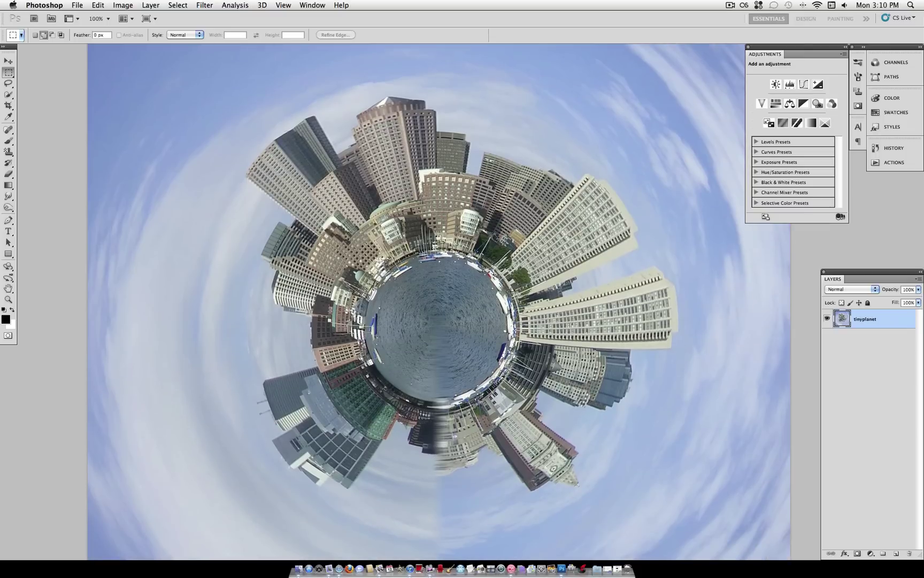
pyautogui.scroll(1, 511, 290)
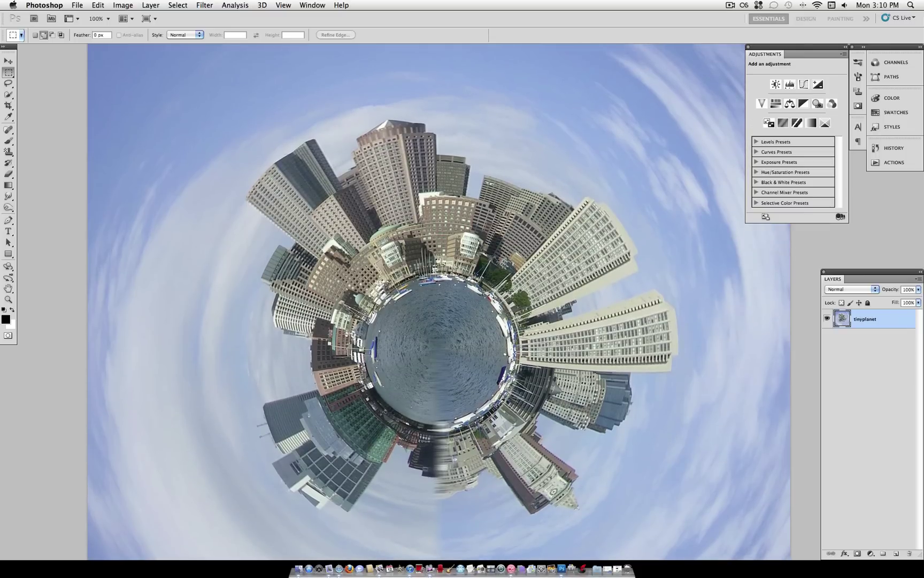
pyautogui.click(9, 105)
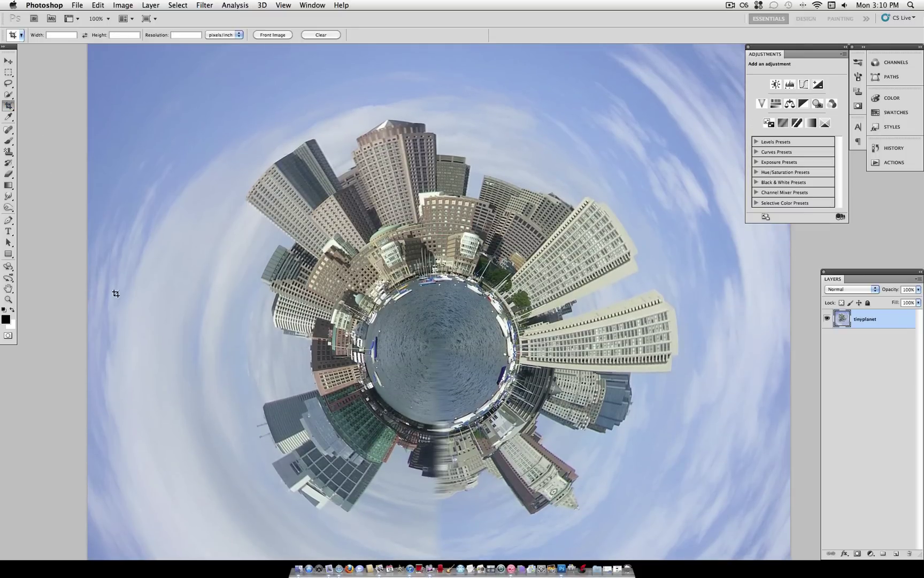
pyautogui.scroll(2, 167, 299)
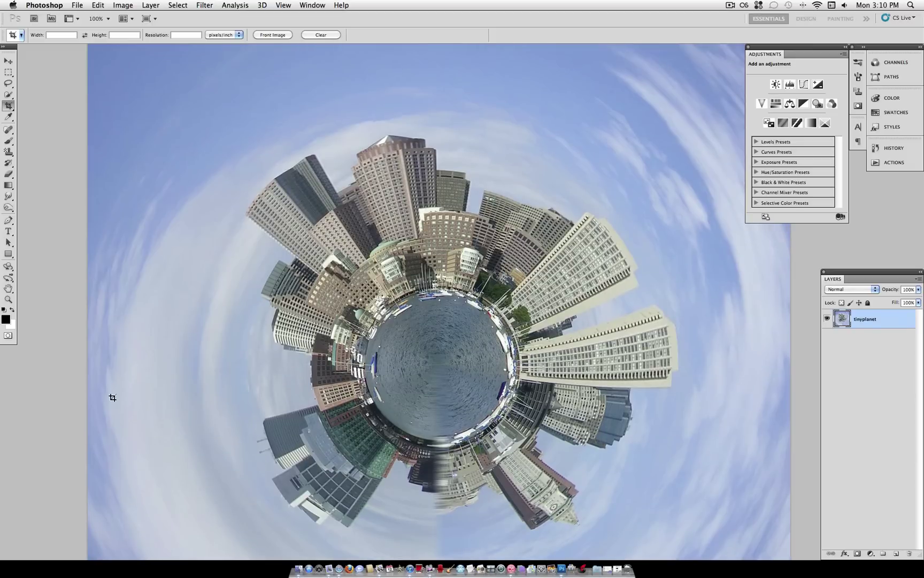
pyautogui.scroll(6, 100, 113)
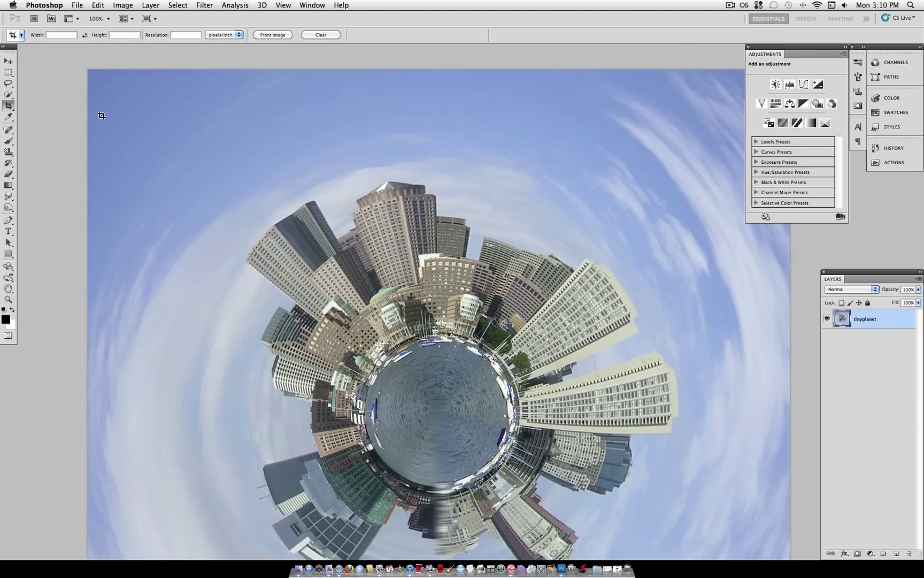
pyautogui.moveTo(76, 64); pyautogui.dragTo(825, 421)
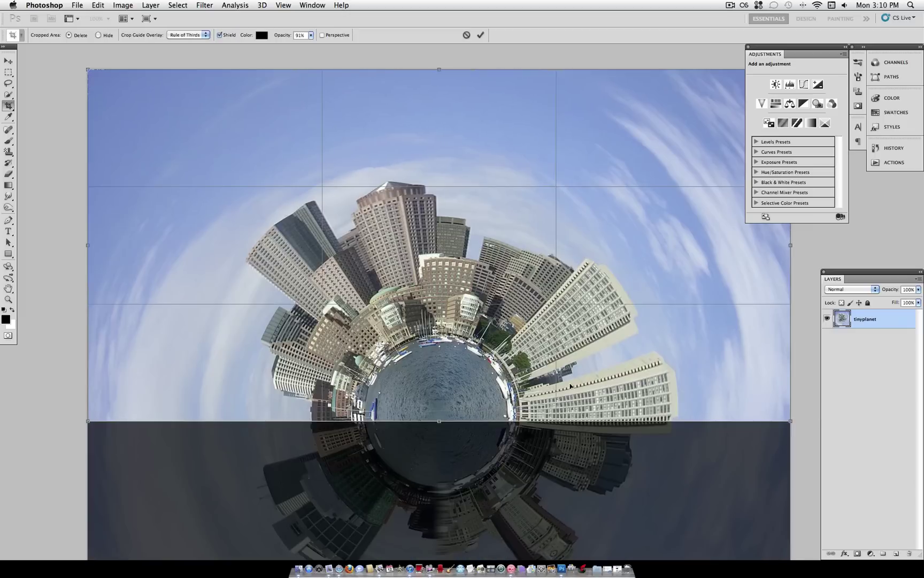
pyautogui.rightClick(512, 381)
pyautogui.click(527, 396)
pyautogui.scroll(-4, 525, 395)
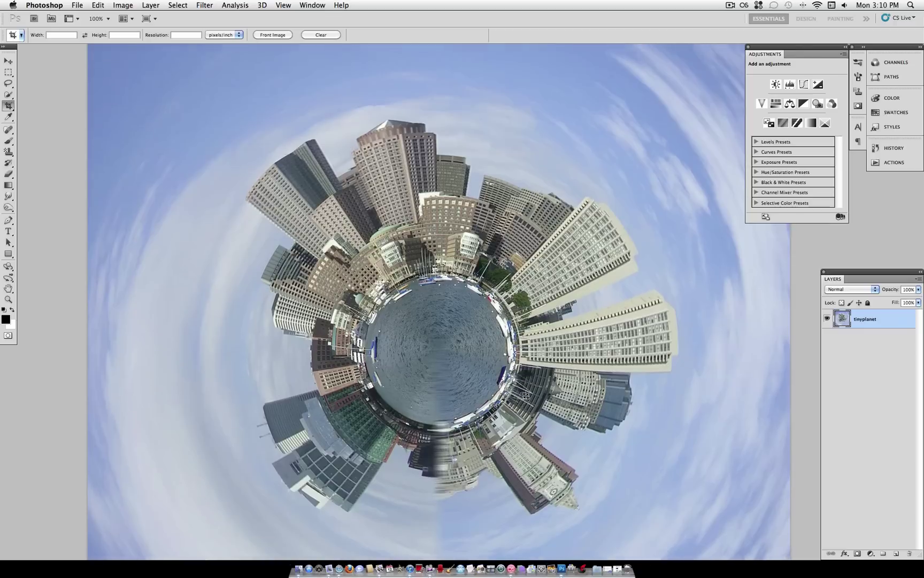
pyautogui.scroll(-3, 526, 394)
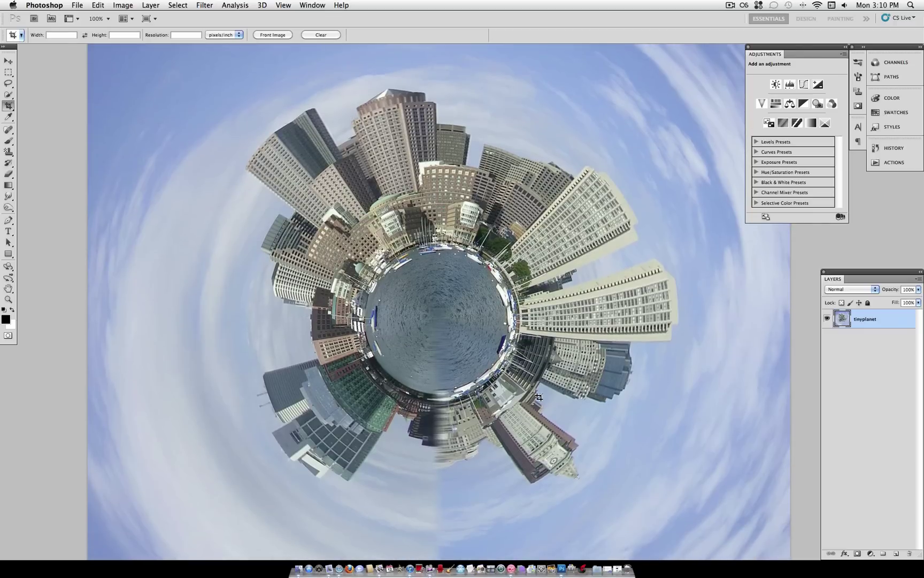
pyautogui.hscroll(2, 539, 397)
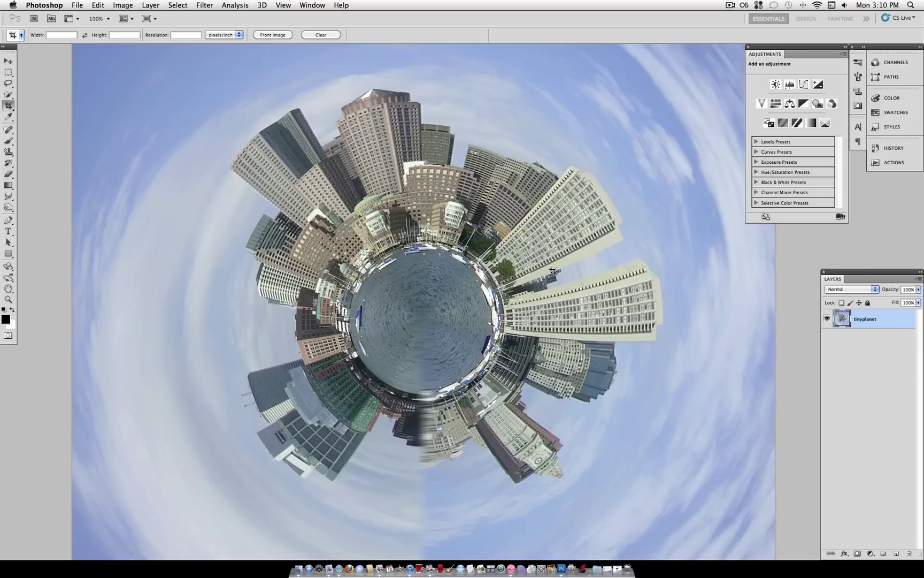
pyautogui.scroll(-3, 552, 272)
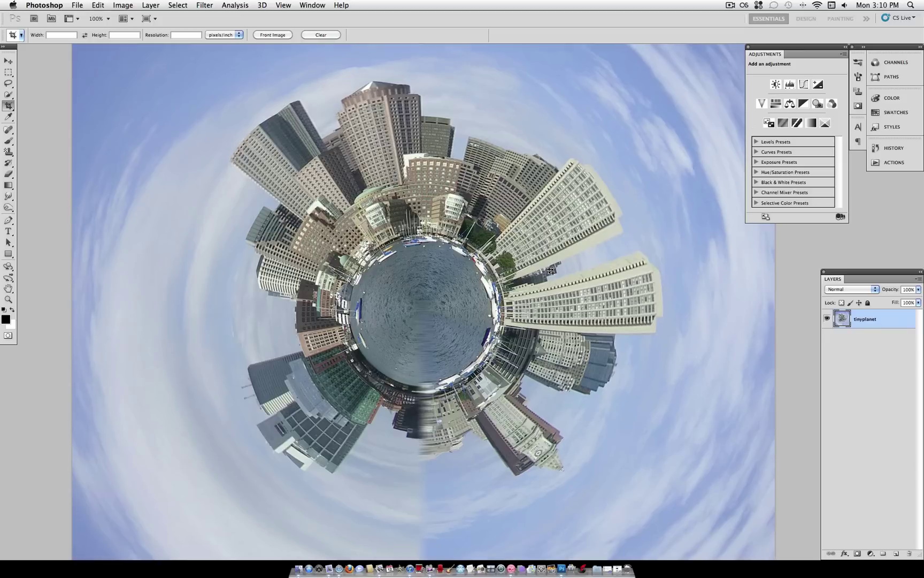
pyautogui.scroll(4, 646, 316)
pyautogui.hscroll(-3, 646, 315)
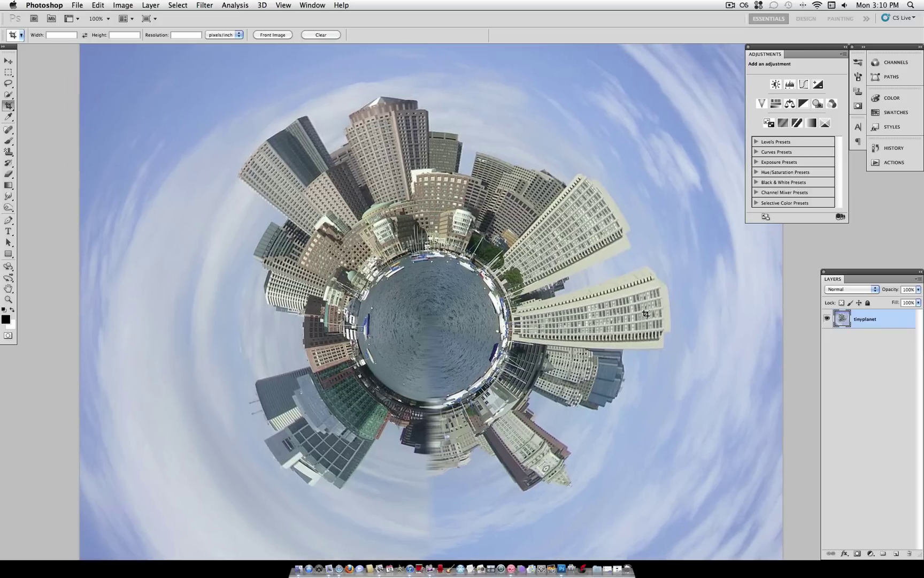